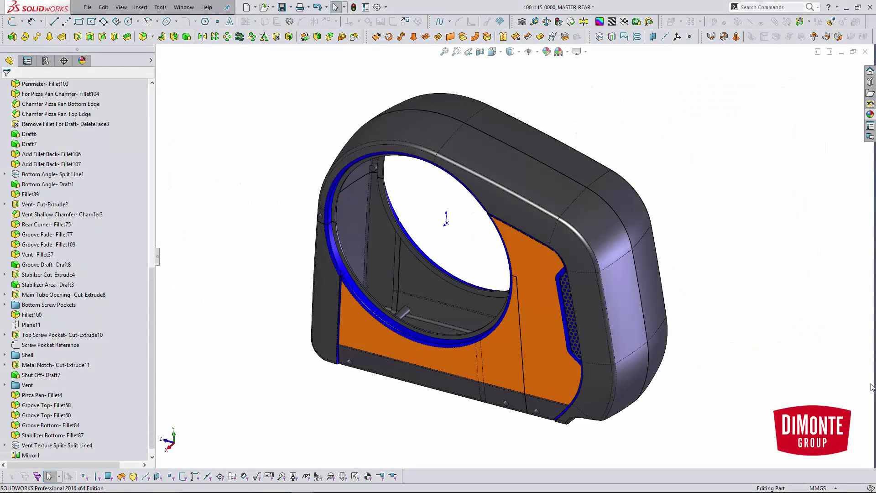
left_click_drag(154, 277, 148, 144)
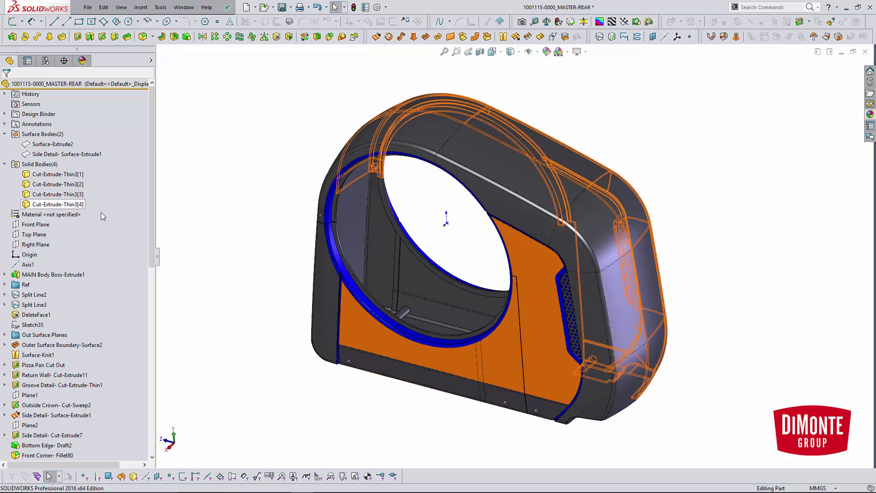
left_click_drag(152, 165, 150, 228)
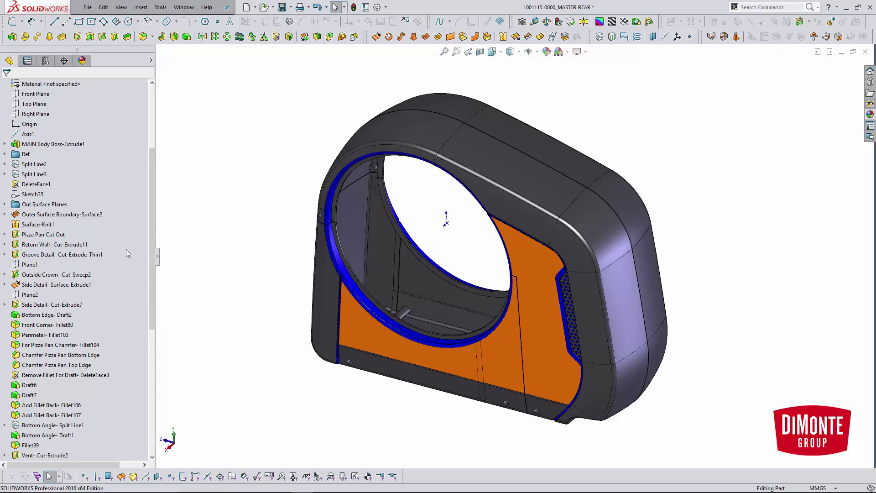
scroll(127, 249, "down", 3)
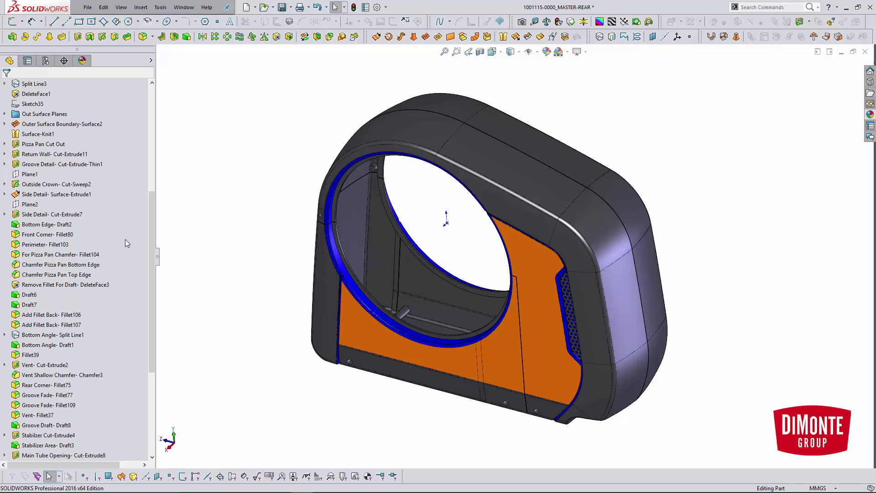
scroll(123, 242, "down", 1)
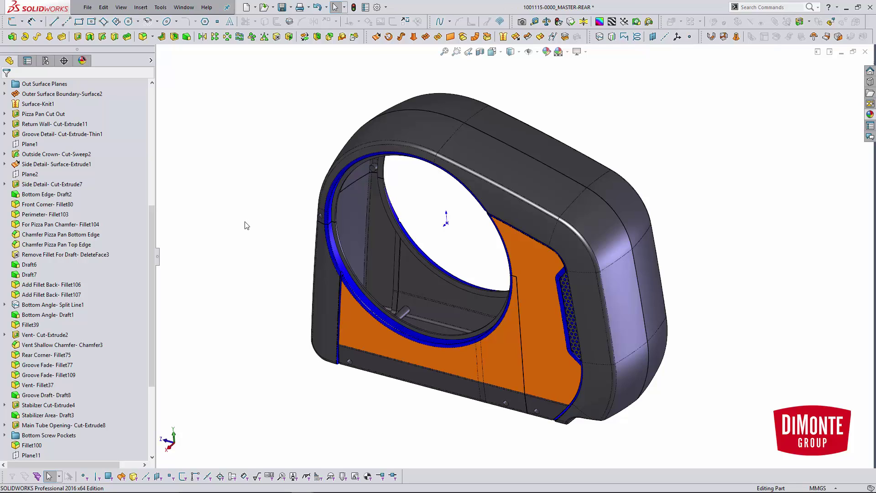
scroll(245, 225, "down", 2)
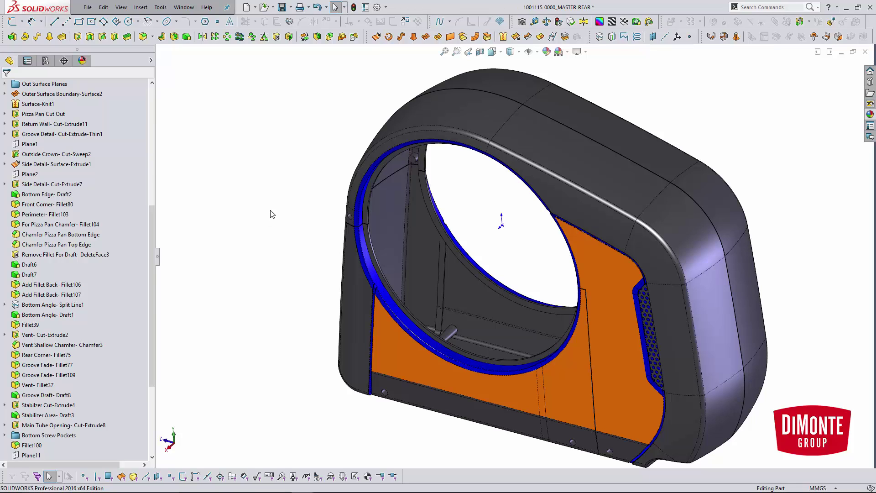
Step: Switch to 01_InsertedPart and roll its history past Body-Delete/Keep 1, leaving the curved lower front body
left_click(190, 7)
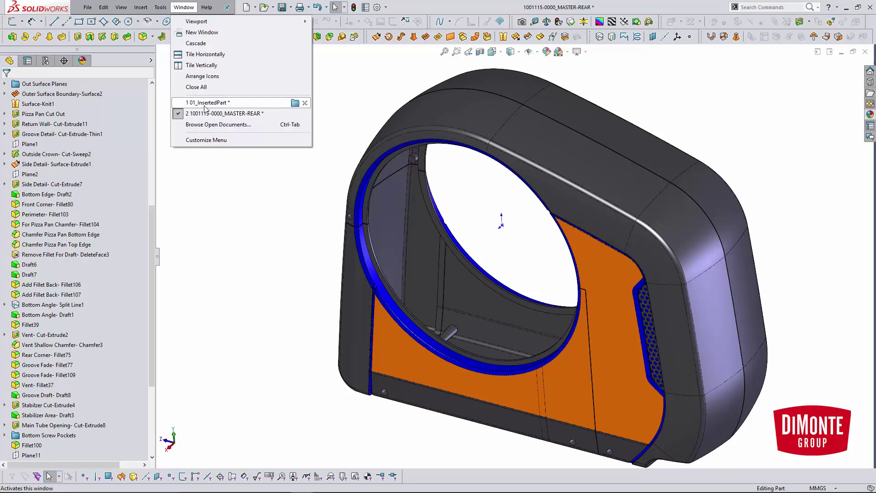
left_click(294, 102)
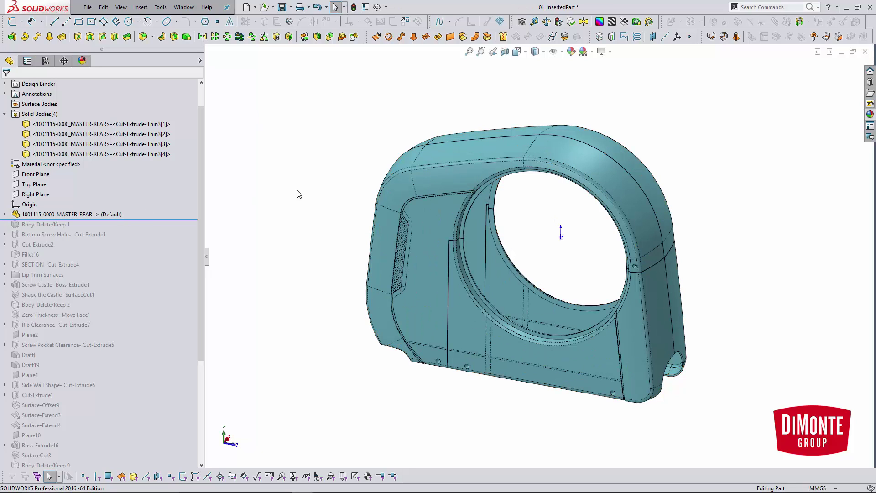
left_click(140, 8)
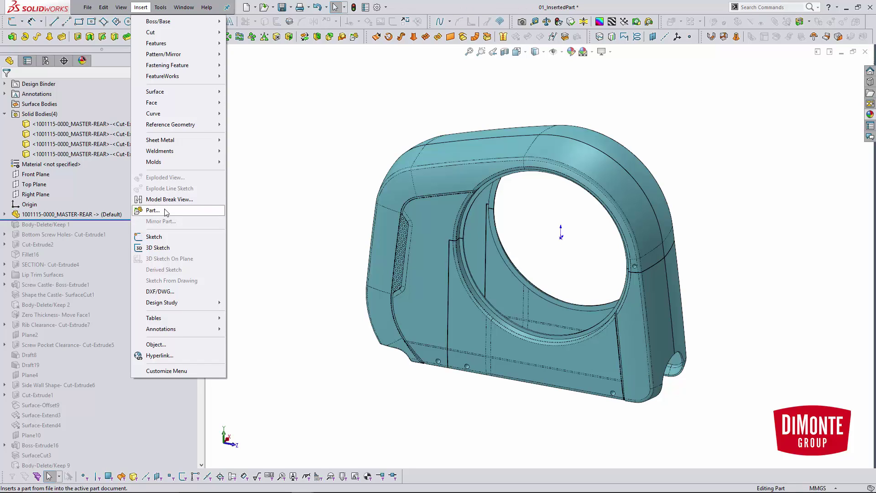
left_click(312, 206)
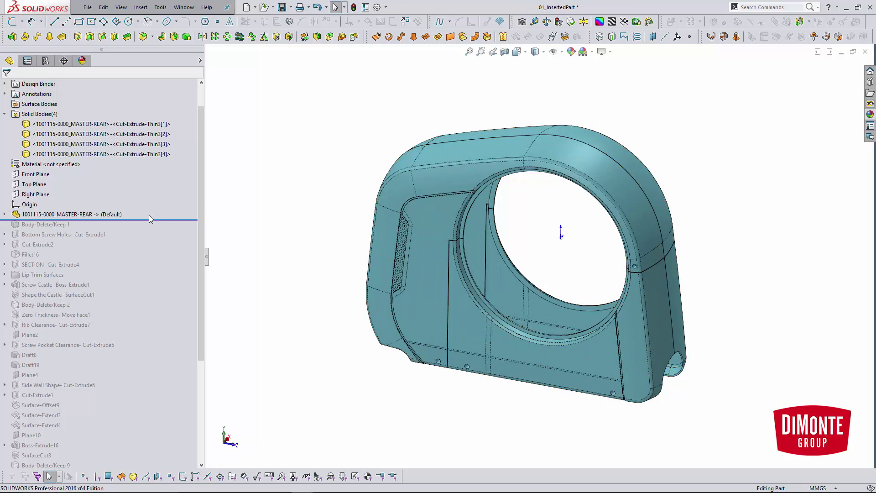
left_click_drag(151, 220, 146, 228)
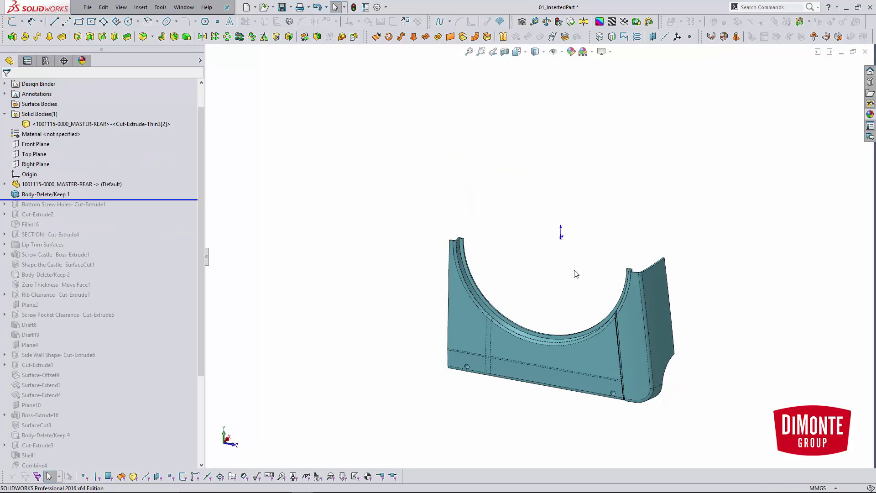
left_click(44, 194)
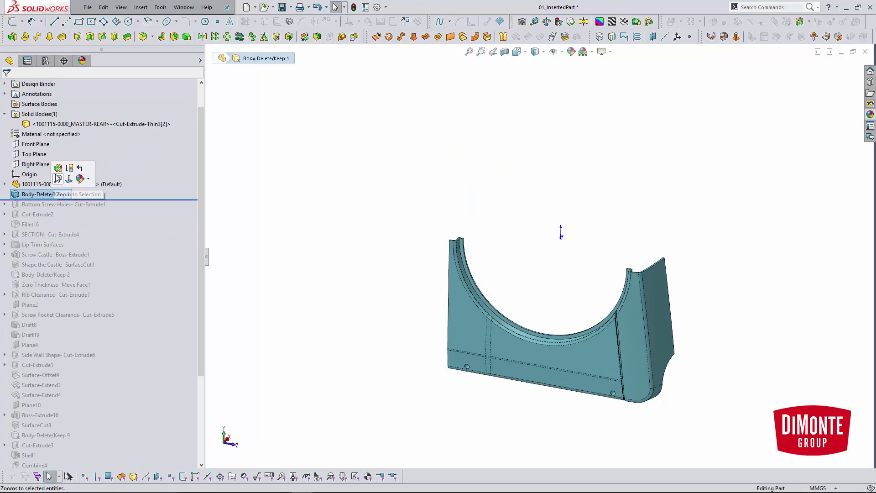
left_click(55, 173)
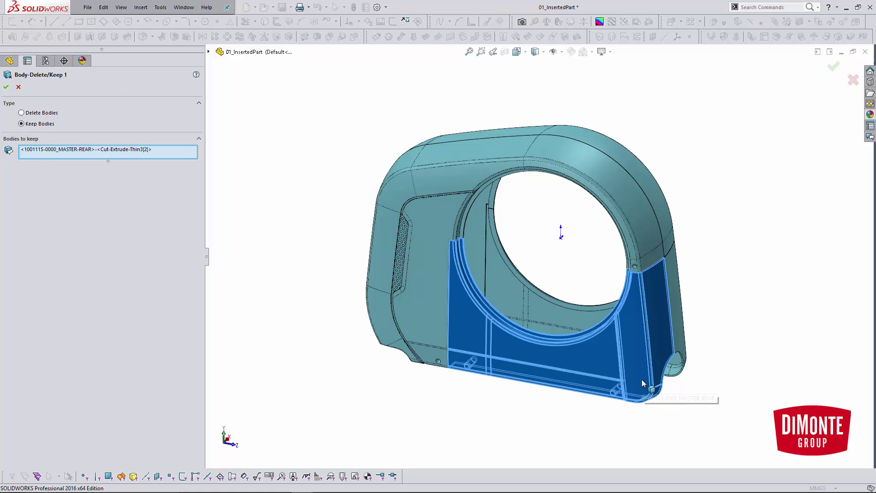
left_click(6, 87)
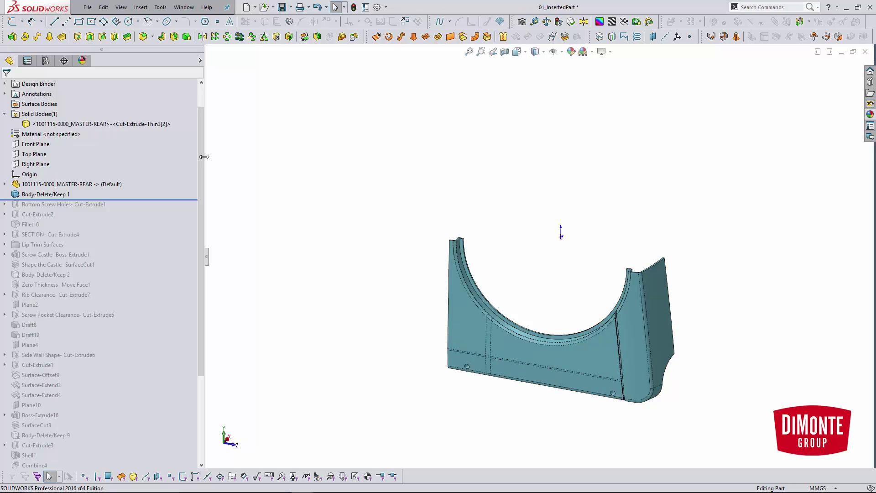
mouse_move(202, 157)
left_mouse_down()
mouse_move(205, 199)
mouse_move(204, 174)
left_mouse_up()
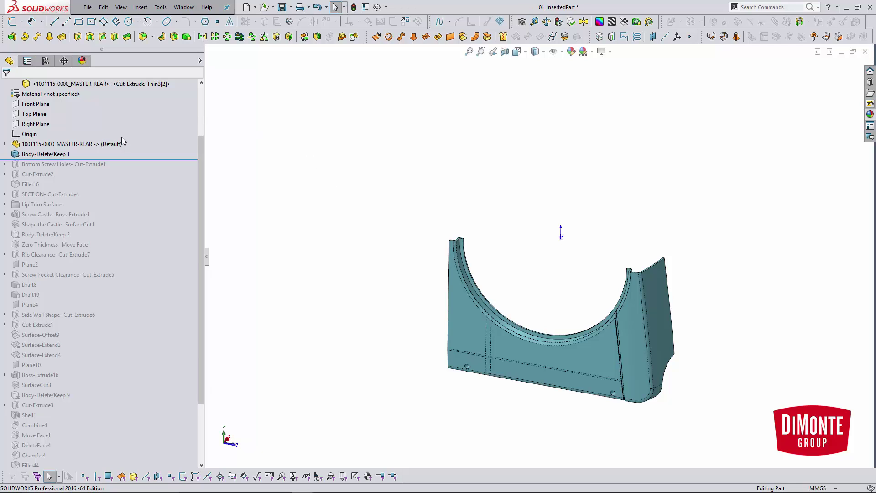
right_click(112, 144)
left_click(116, 121)
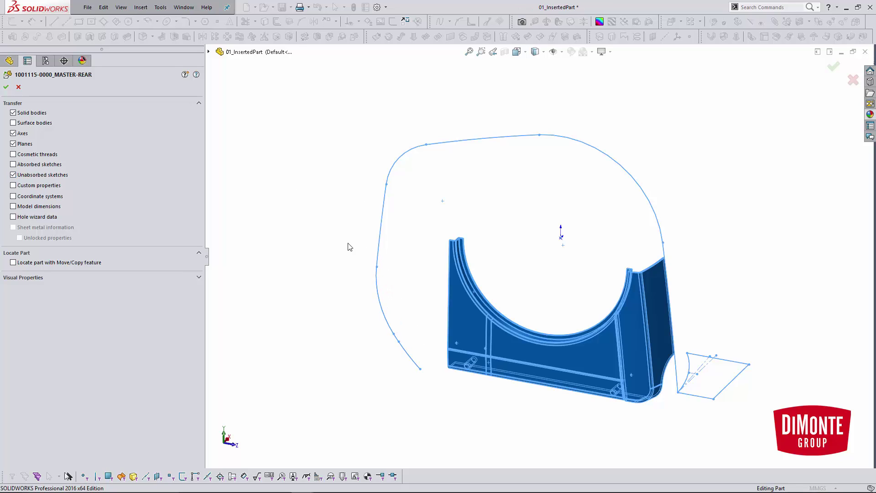
left_click(18, 87)
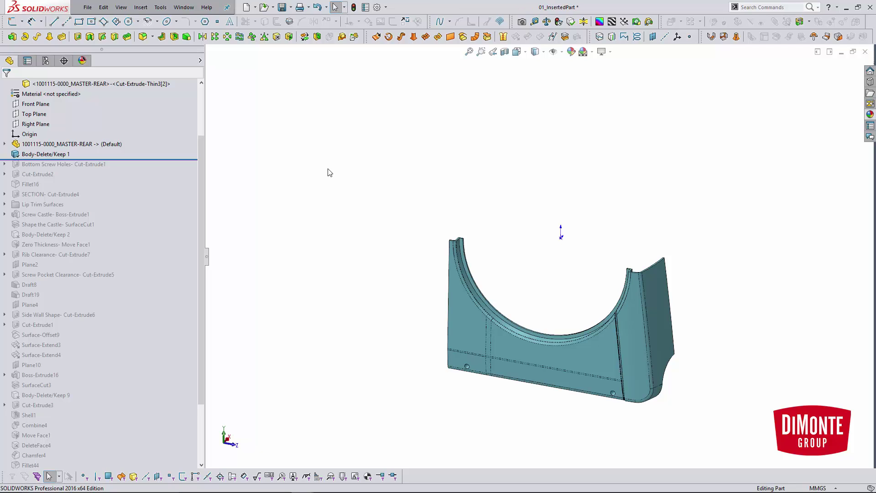
right_click(116, 145)
Step: Lock All of 01_InsertedPart's MASTER-REAR external references from List External Refs, confirming the warning
left_click(153, 172)
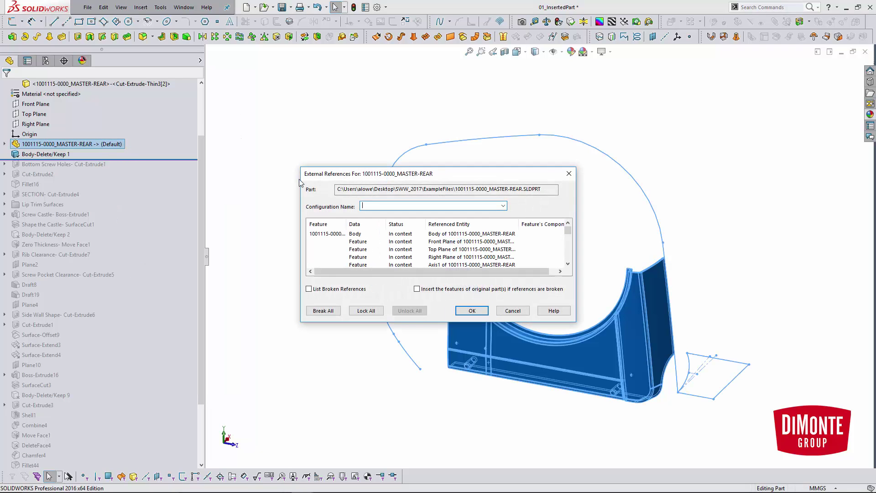
left_click(374, 315)
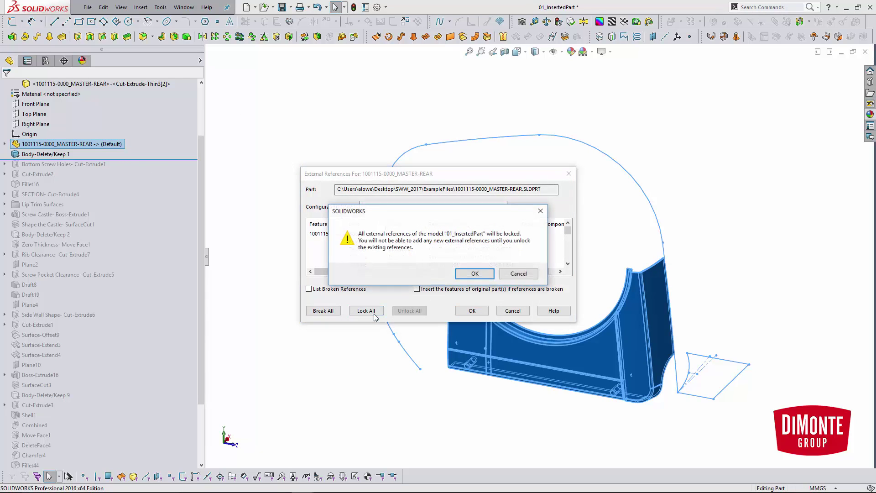
left_click(474, 273)
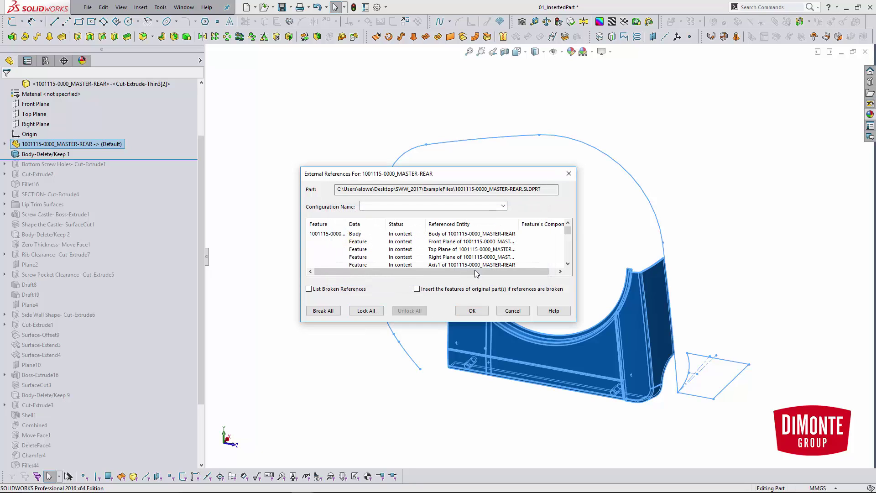
left_click(472, 311)
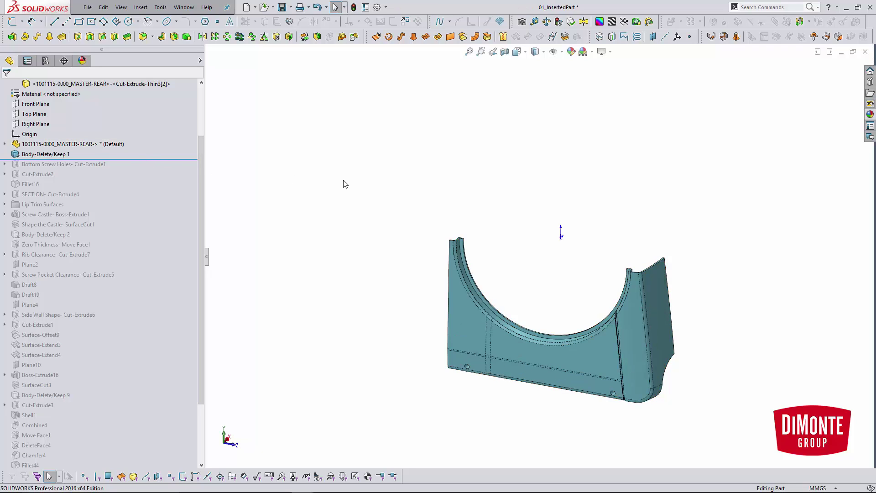
Step: Unlock All MASTER-REAR external references, then open the MASTER-REAR master part with Edit In Context
right_click(119, 145)
left_click(153, 164)
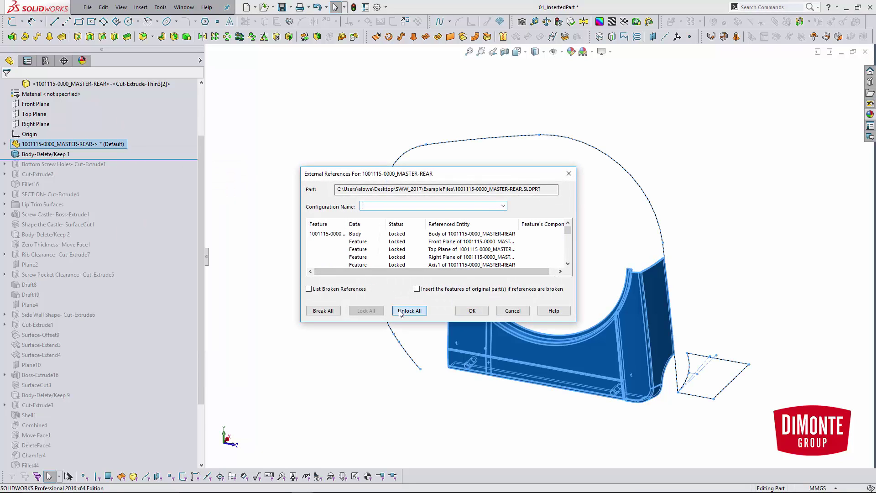
left_click(399, 311)
left_click(465, 312)
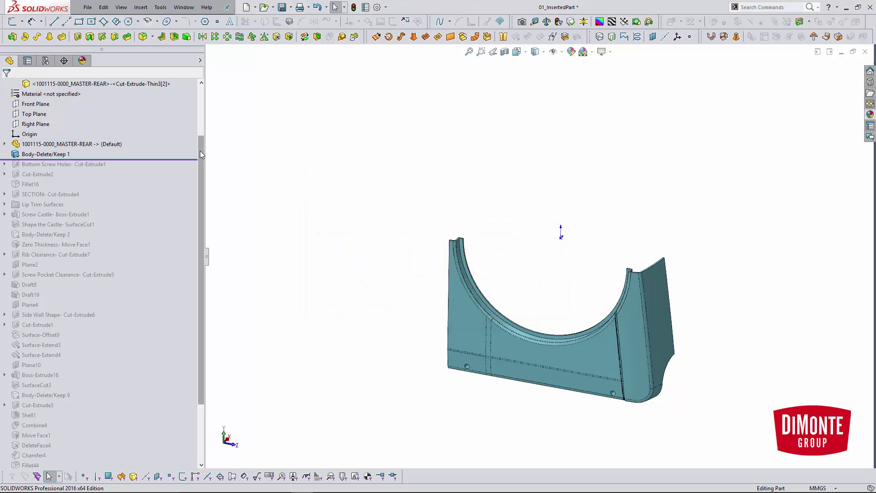
right_click(122, 144)
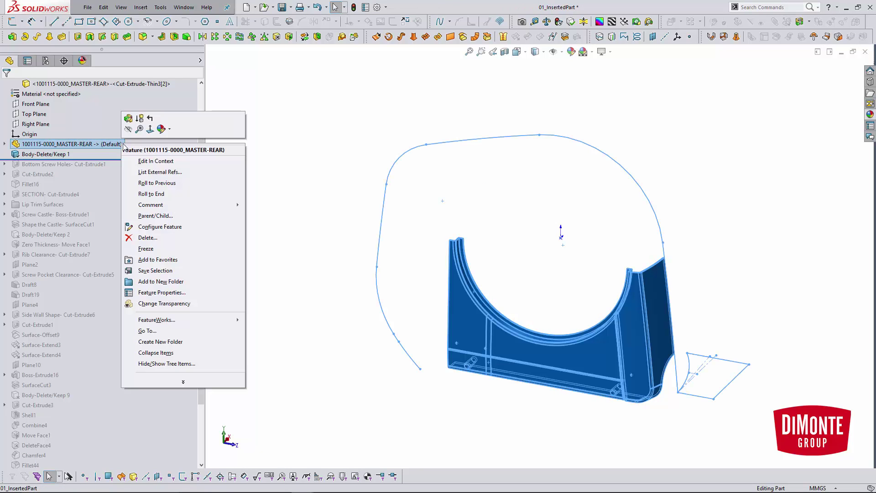
left_click(151, 161)
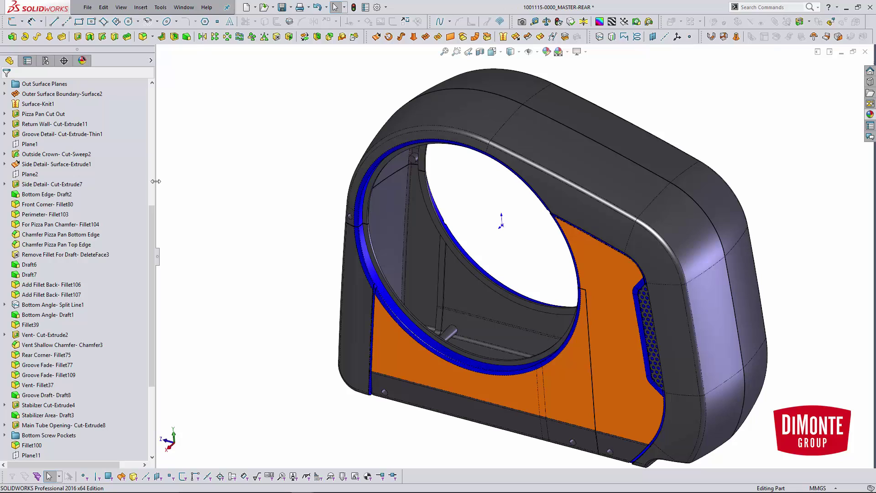
Step: Back in 01_InsertedPart, Lock All of its MASTER-REAR external references via List External Refs
left_click(184, 7)
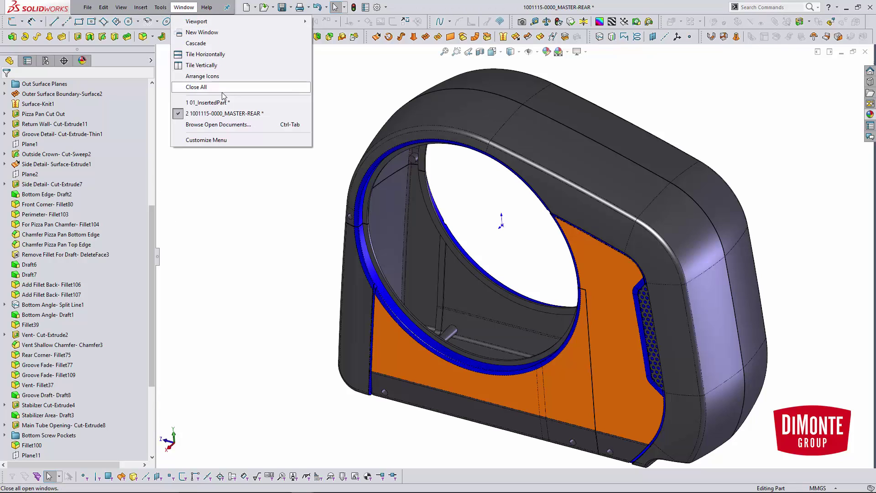
left_click(249, 114)
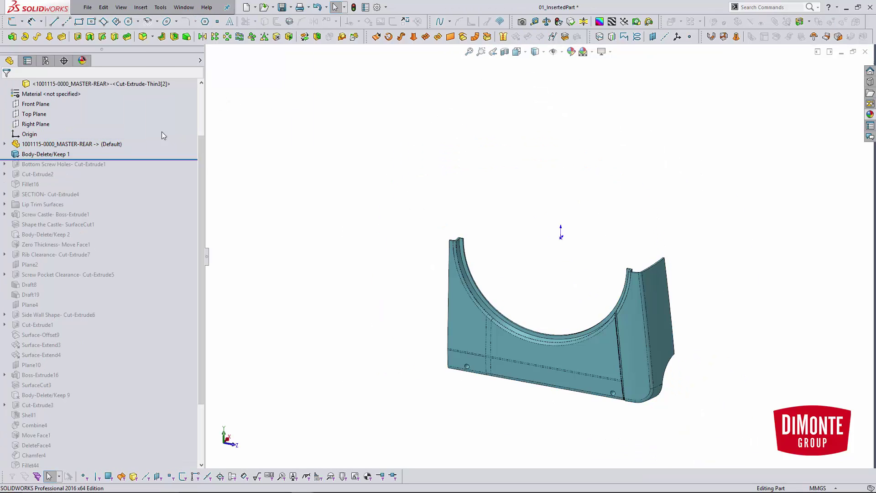
right_click(134, 150)
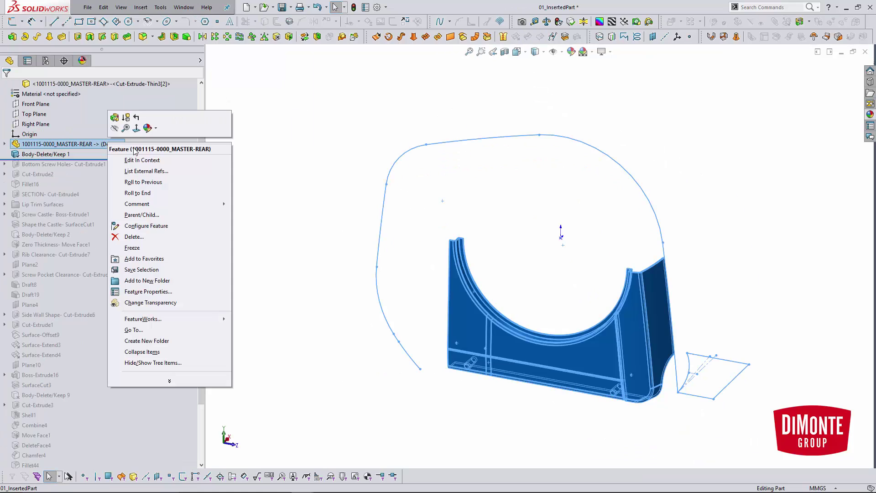
left_click(146, 171)
left_click(366, 310)
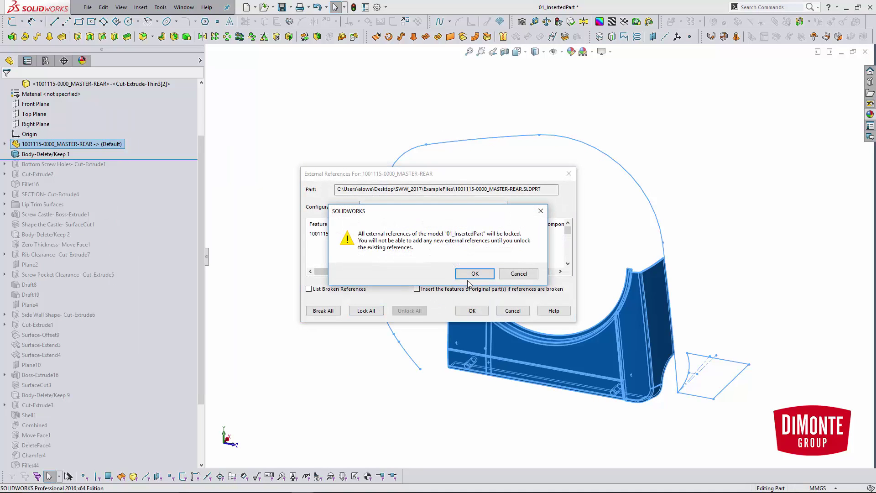